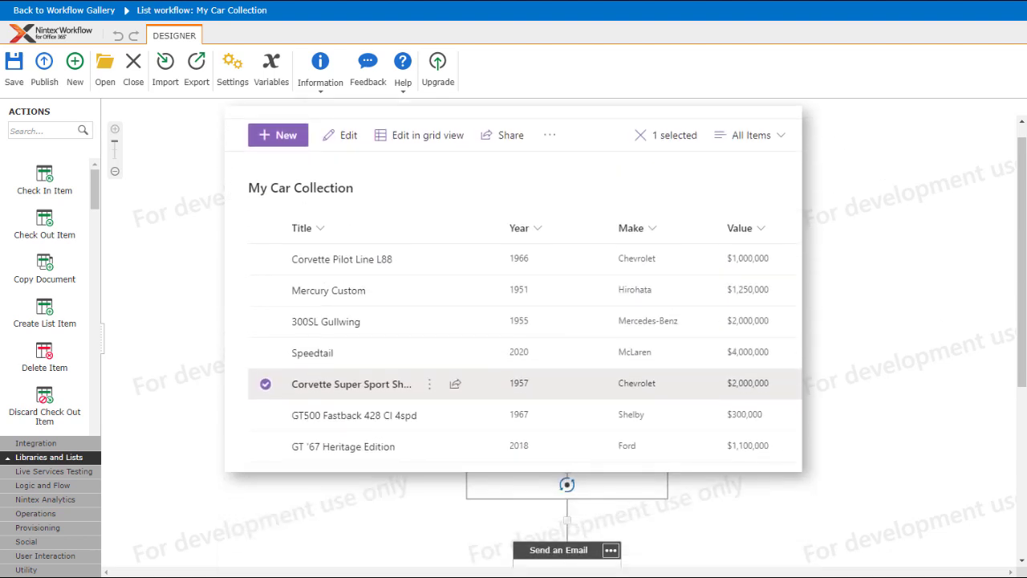
# - Examine the settings of the For Each and Do Calculation actions in the original My Car Collection workflow
pyautogui.click(591, 325)
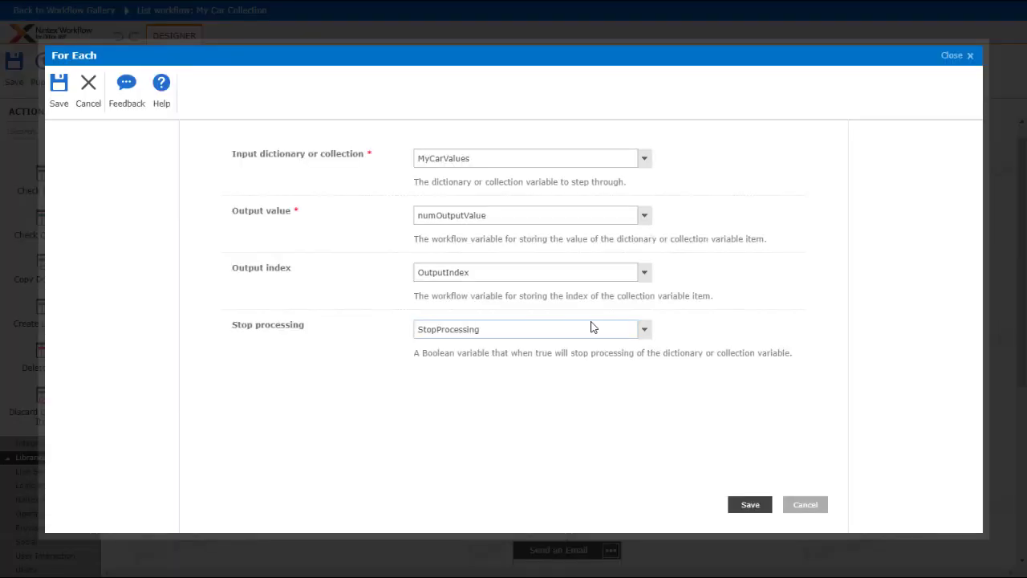
pyautogui.click(806, 507)
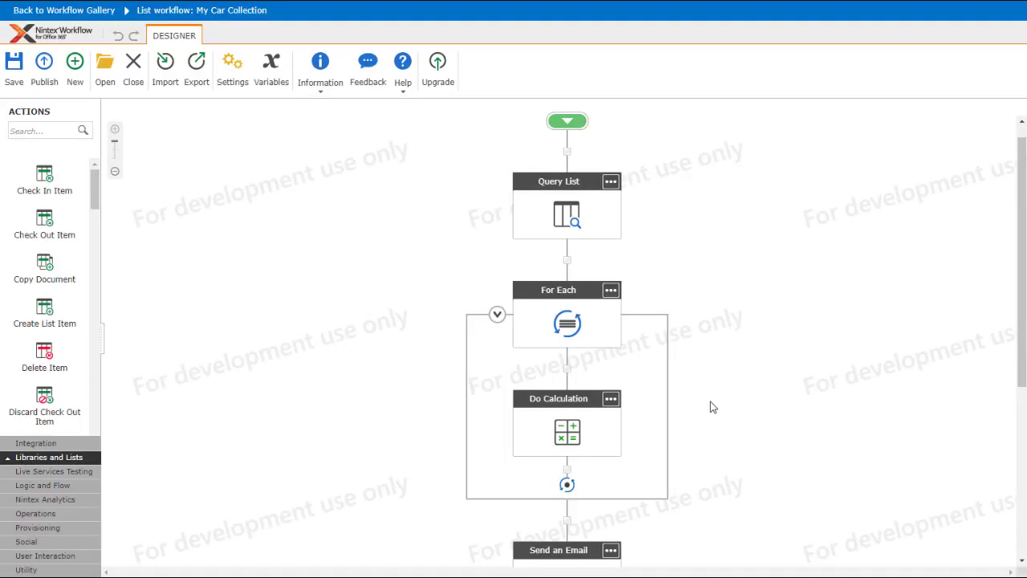
pyautogui.doubleClick(566, 442)
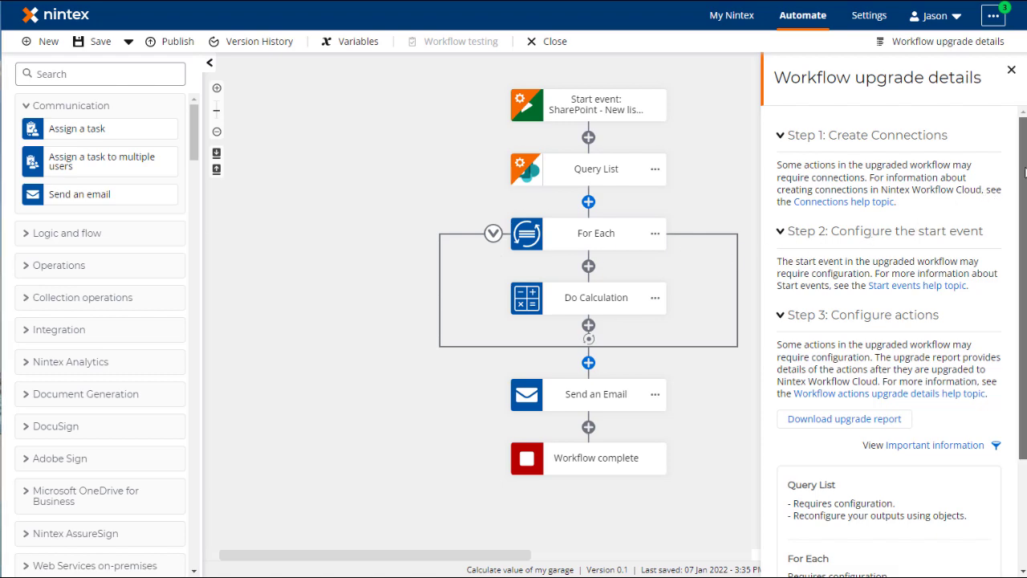
# - Review the upgrade details for the actions, the Query List configuration and the fields inside the Items collection of MyCarsObject
pyautogui.moveTo(1025, 172); pyautogui.dragTo(1016, 302)
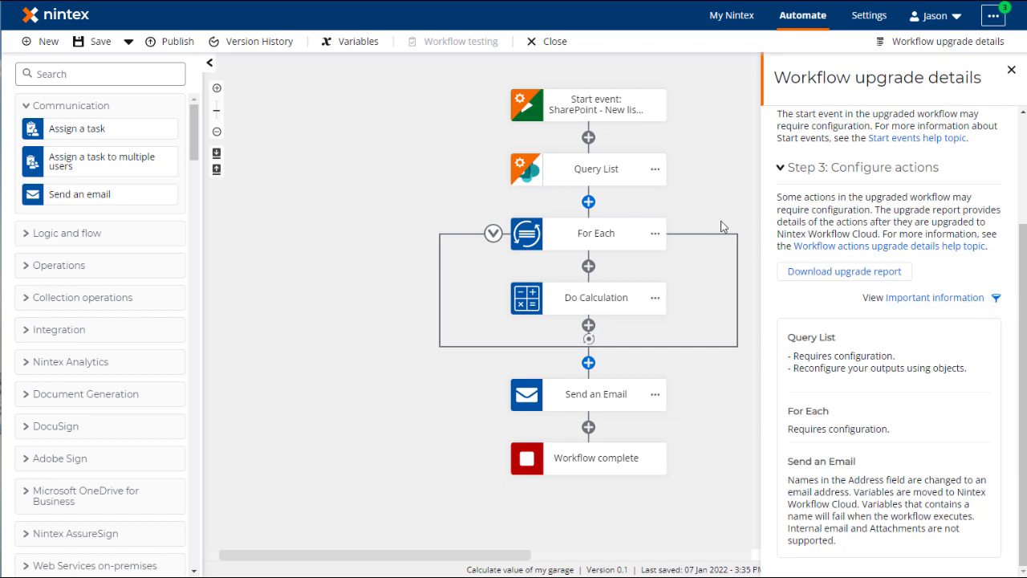
pyautogui.click(537, 175)
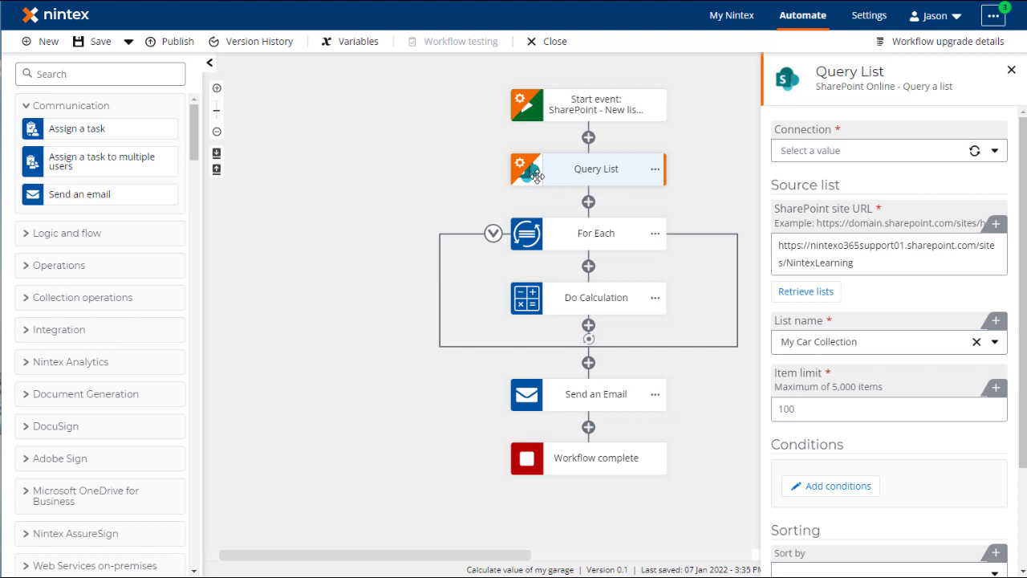
pyautogui.scroll(-2, 911, 294)
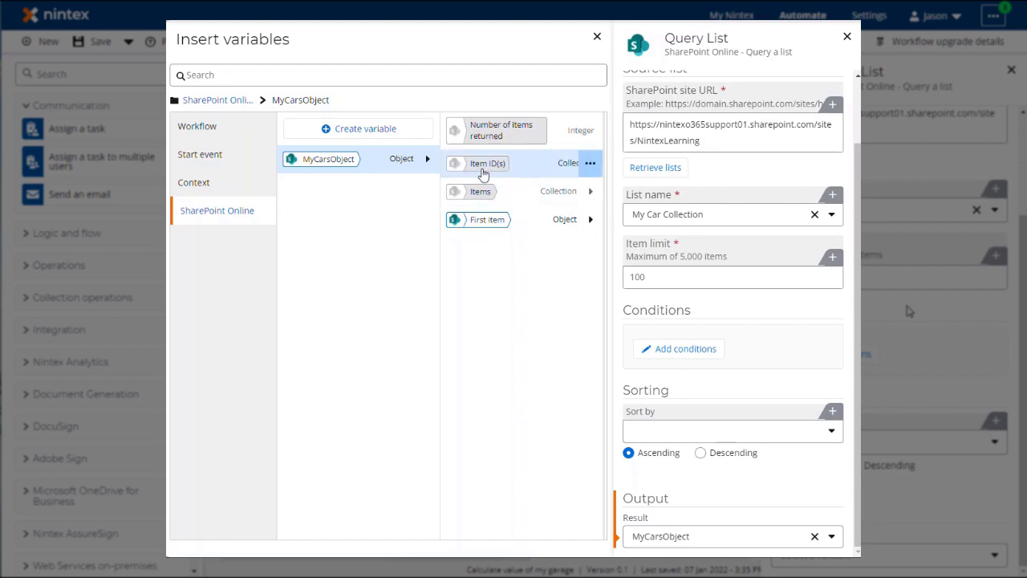
pyautogui.click(488, 166)
pyautogui.click(482, 192)
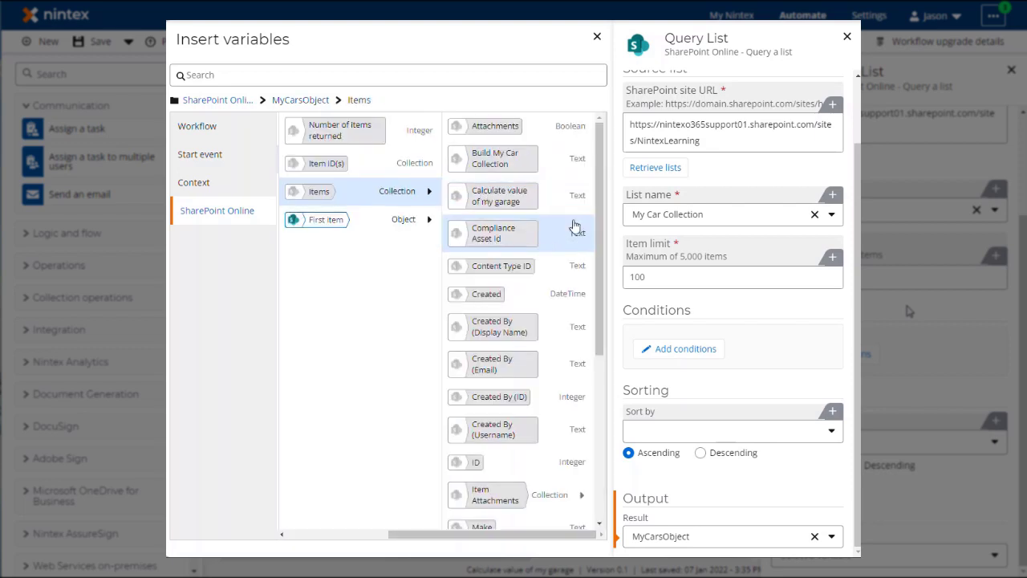
pyautogui.moveTo(598, 224); pyautogui.dragTo(593, 390)
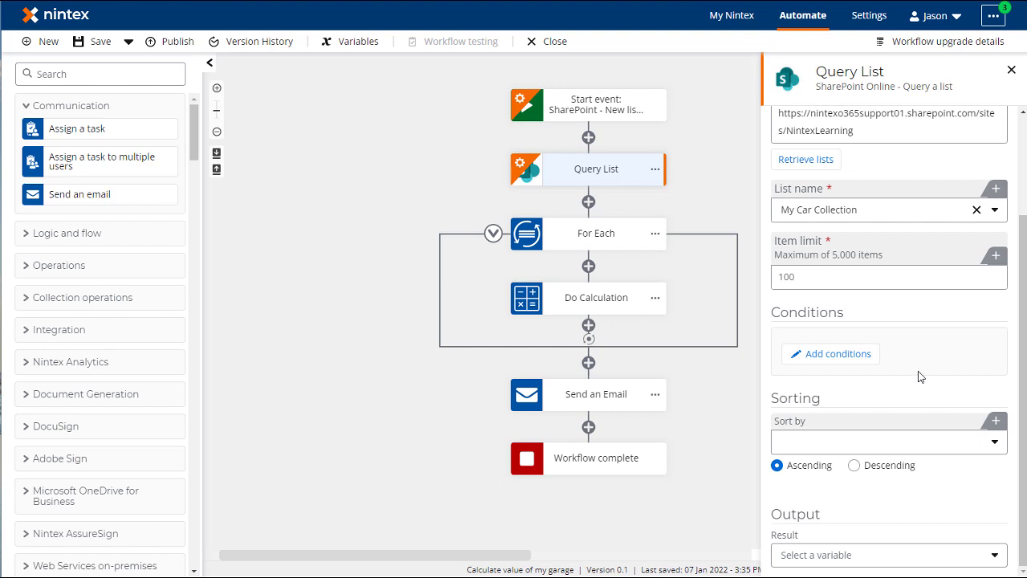
# - Create an Object variable named MyCarsObject and insert it as the output result of the Query List action
pyautogui.click(915, 557)
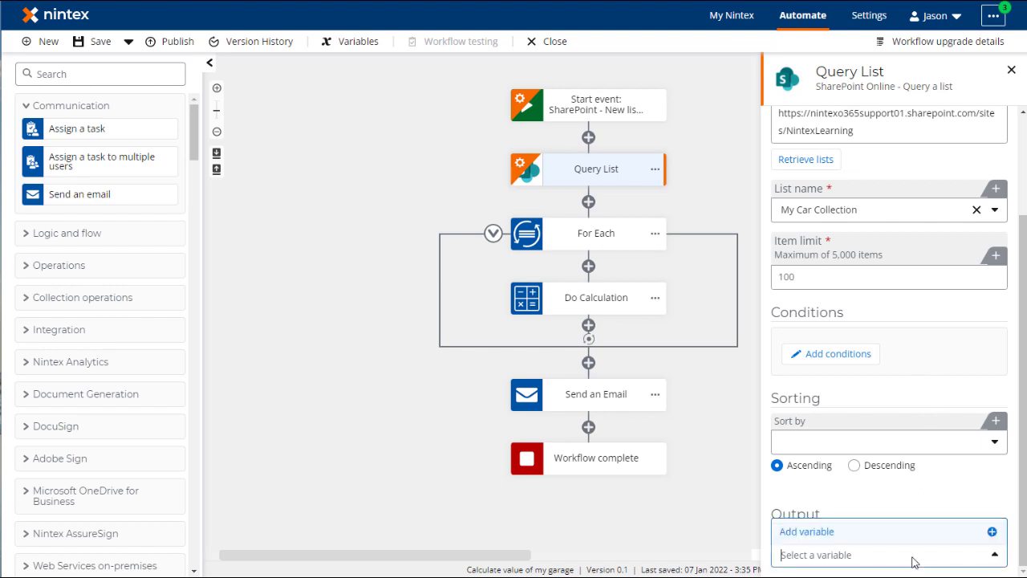
pyautogui.click(830, 531)
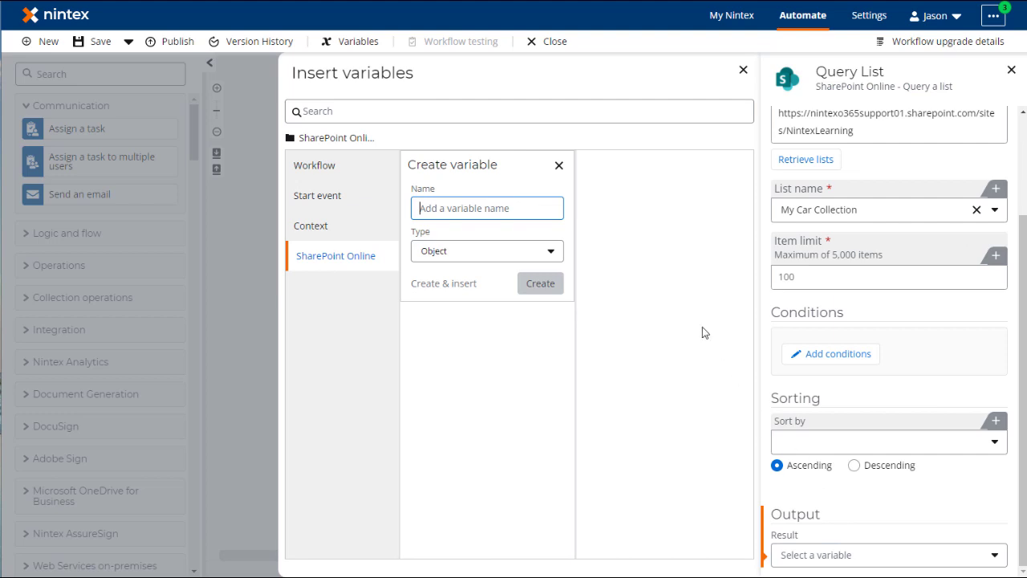
pyautogui.click(513, 208)
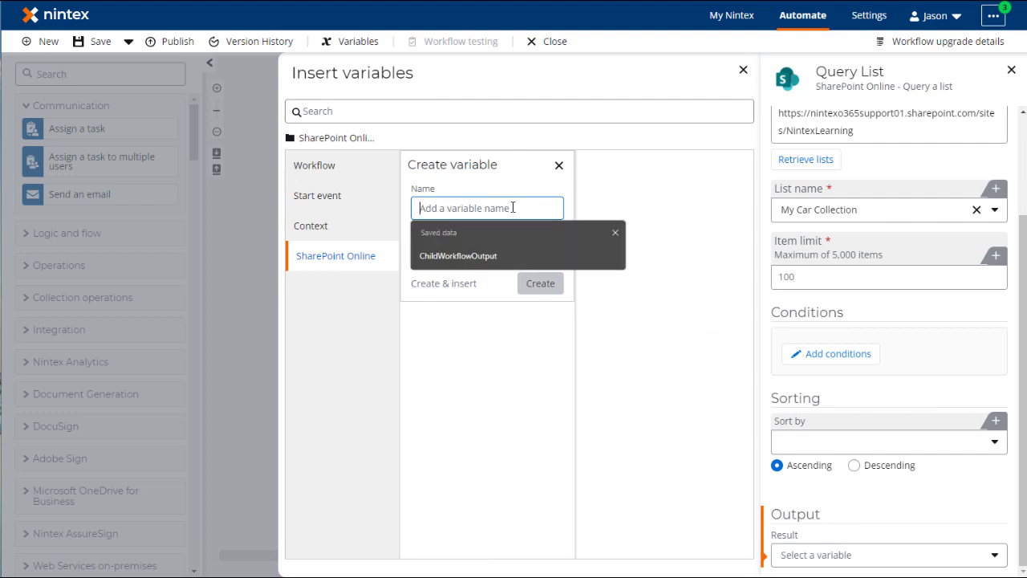
pyautogui.write('MyCarsObject')
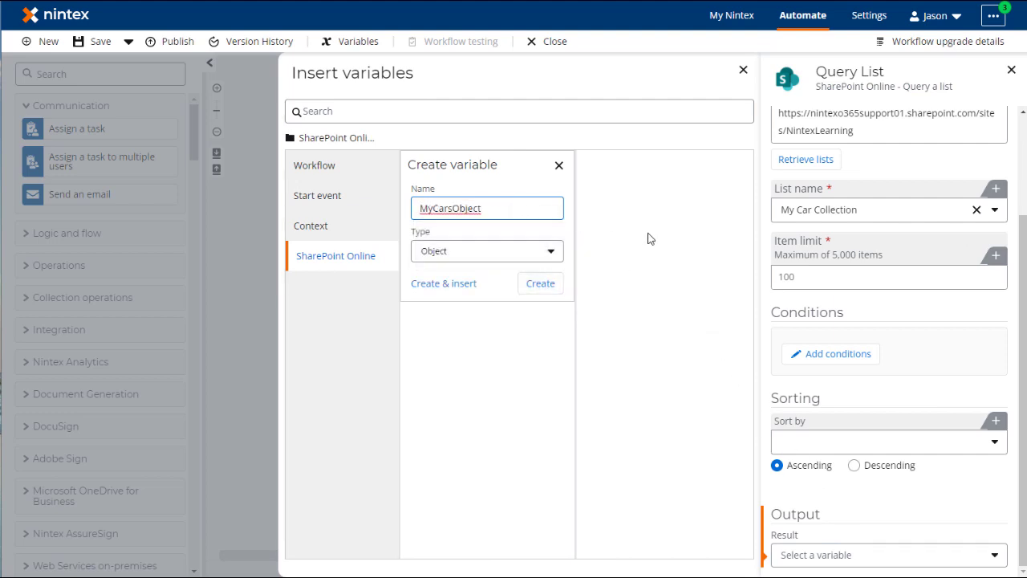
pyautogui.click(551, 254)
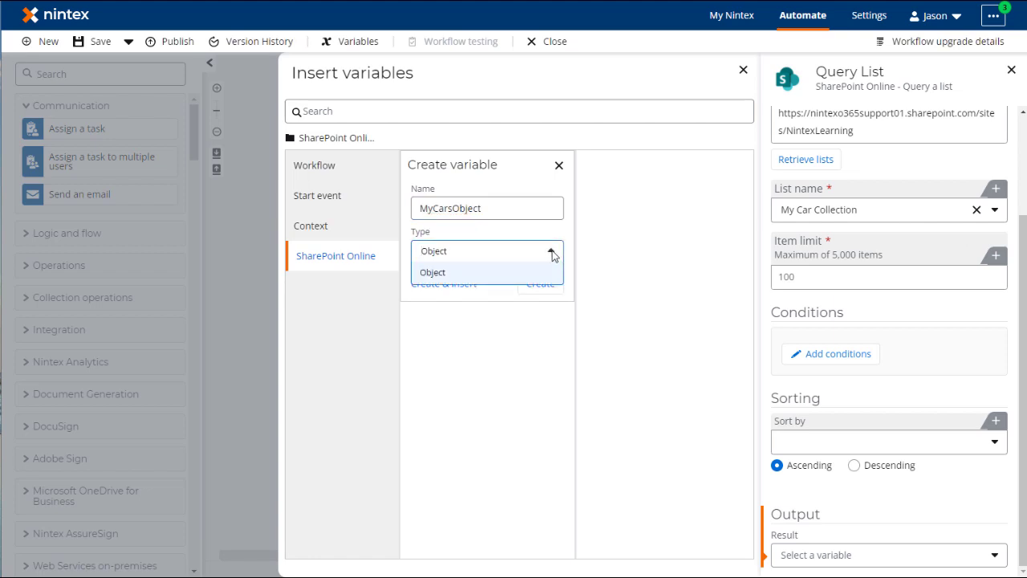
pyautogui.click(552, 253)
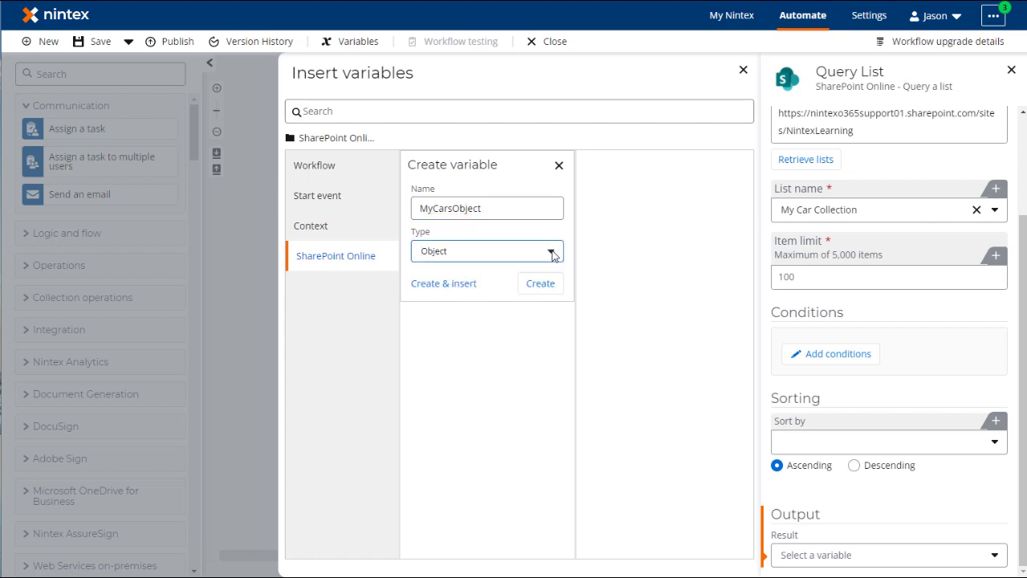
pyautogui.click(454, 289)
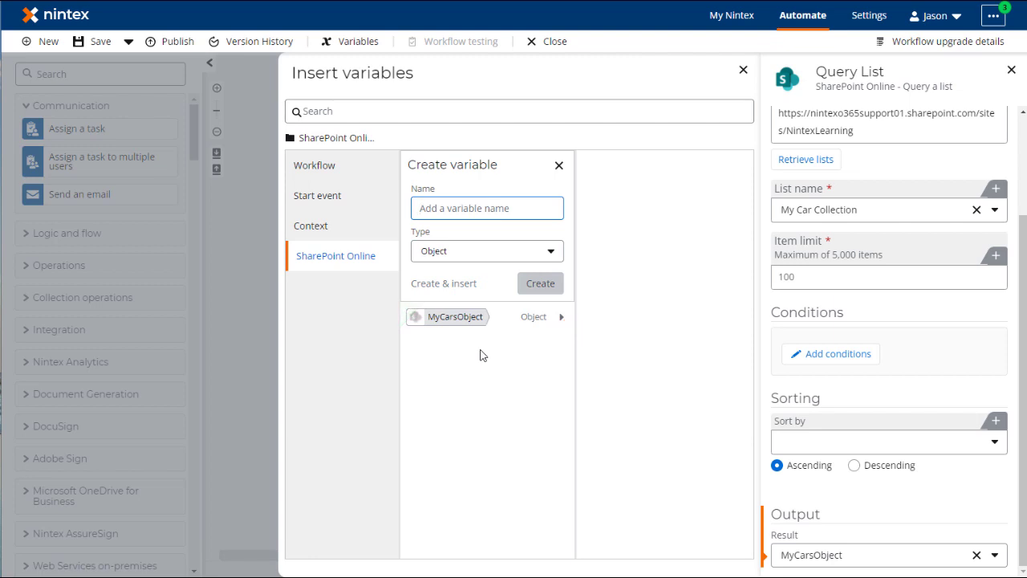
# - Set the Query List action's connection to the SPO connection for nintexo365support01.sharepoint.com/sites/NintexLearning
pyautogui.click(861, 287)
pyautogui.scroll(3, 861, 287)
pyautogui.click(878, 156)
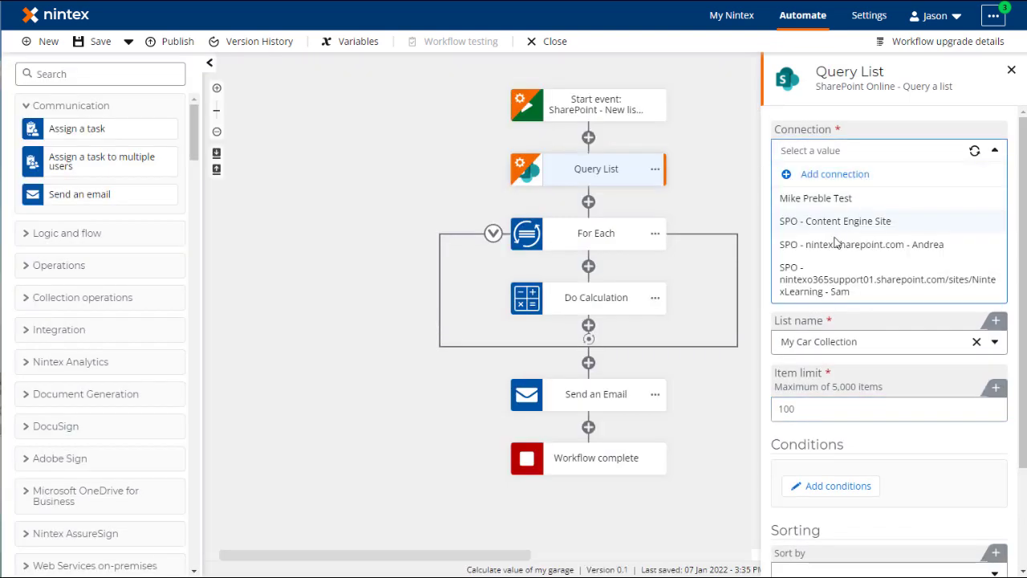
pyautogui.click(830, 284)
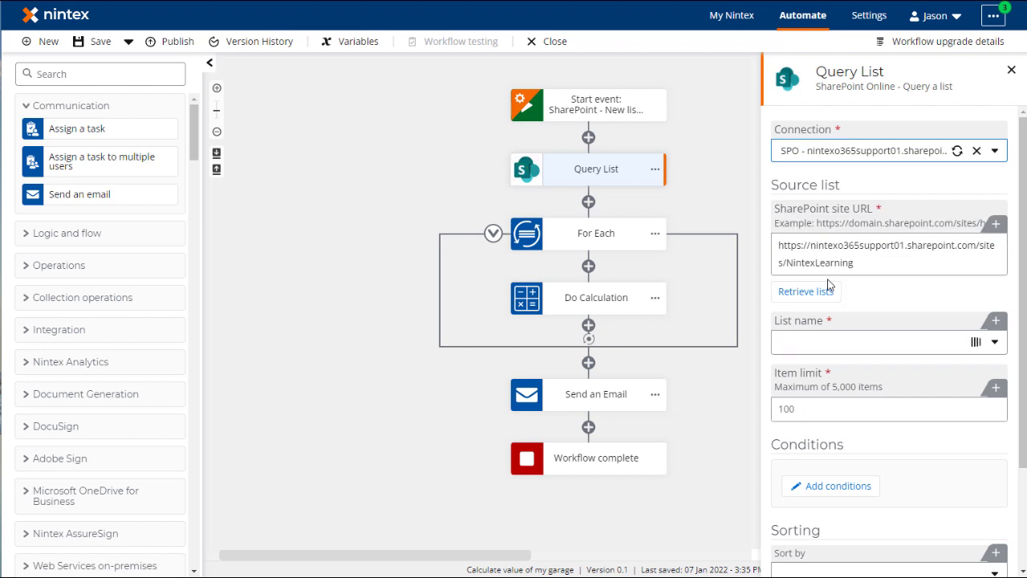
# - Set the start event's connection to the SPO connection for the nintexo365support01 NintexLearning site
pyautogui.click(537, 113)
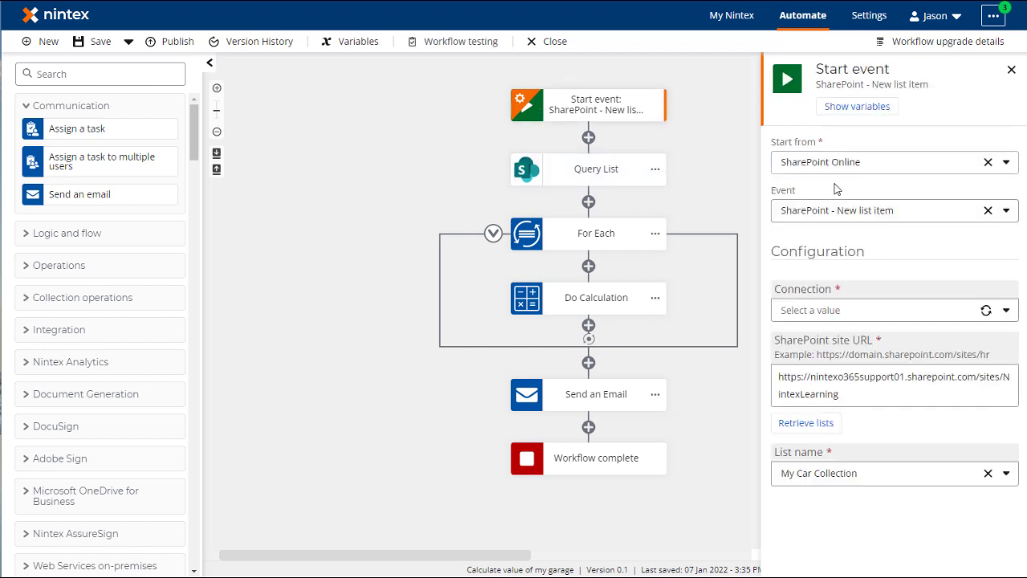
pyautogui.click(847, 311)
pyautogui.click(825, 448)
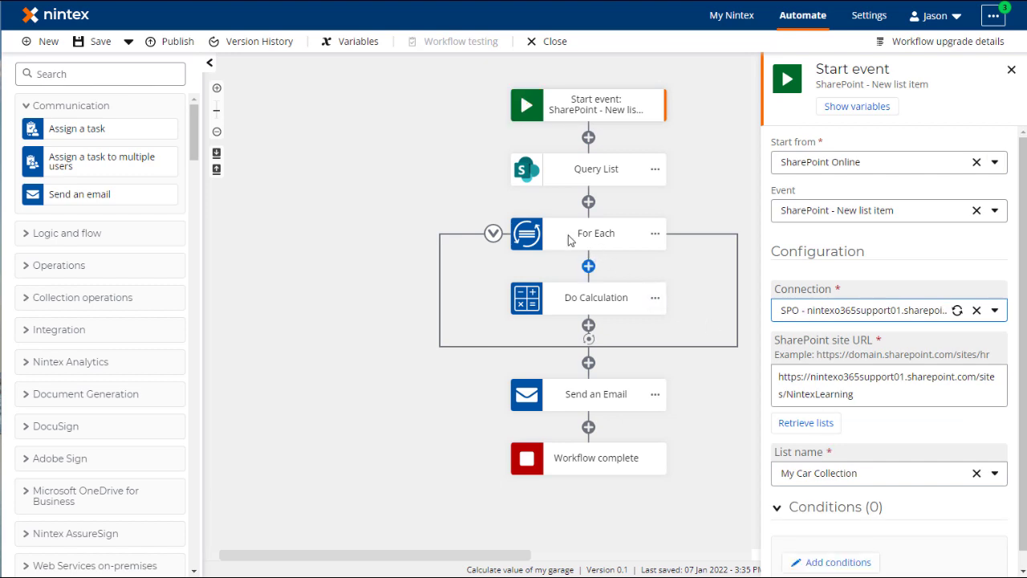
# - Add a new Loop for each action directly after Query List, before the existing upgraded For Each loop
pyautogui.click(537, 232)
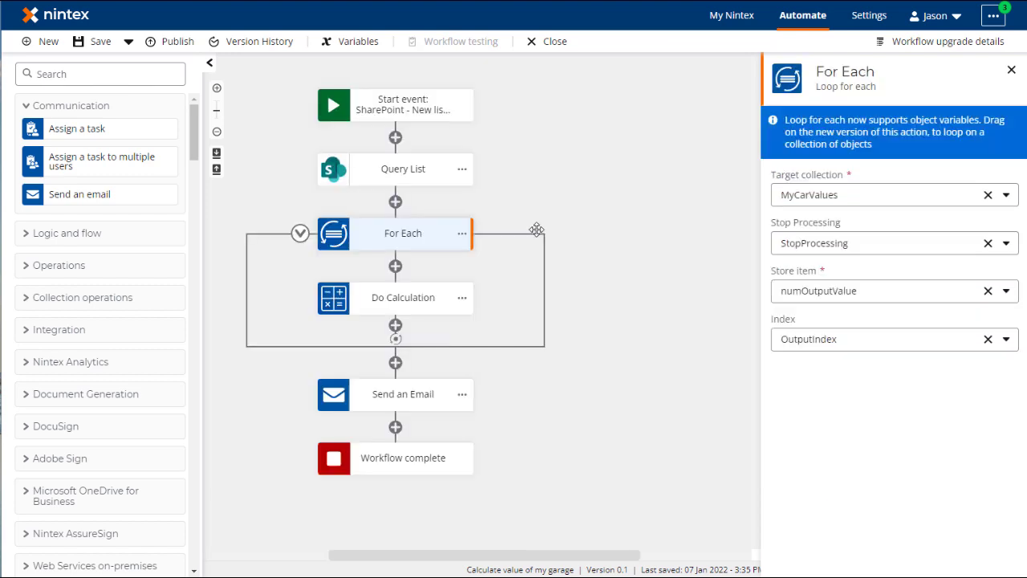
pyautogui.doubleClick(353, 239)
pyautogui.moveTo(331, 240); pyautogui.dragTo(334, 240)
pyautogui.click(334, 240)
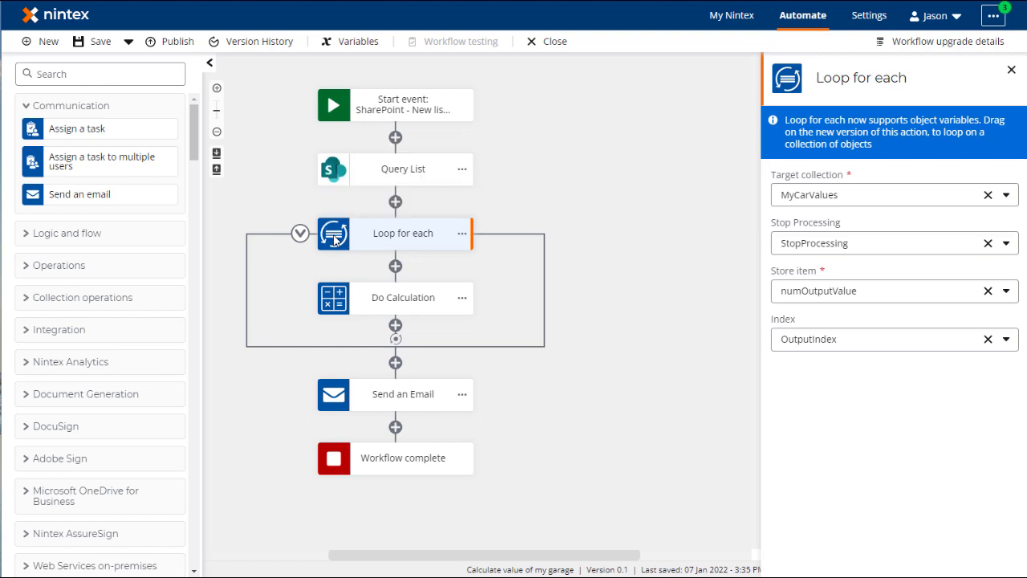
pyautogui.click(34, 240)
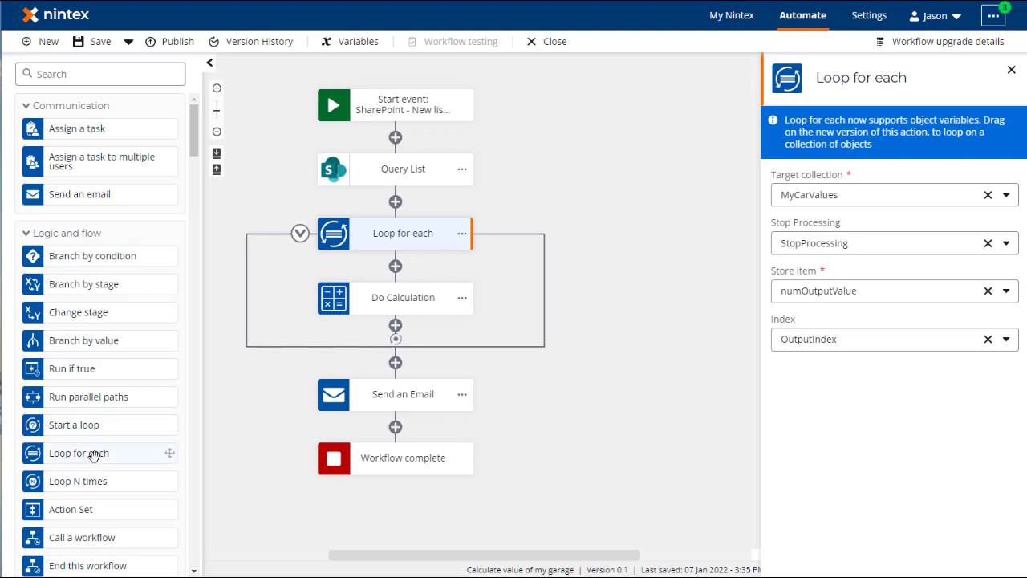
pyautogui.moveTo(98, 449); pyautogui.dragTo(655, 211)
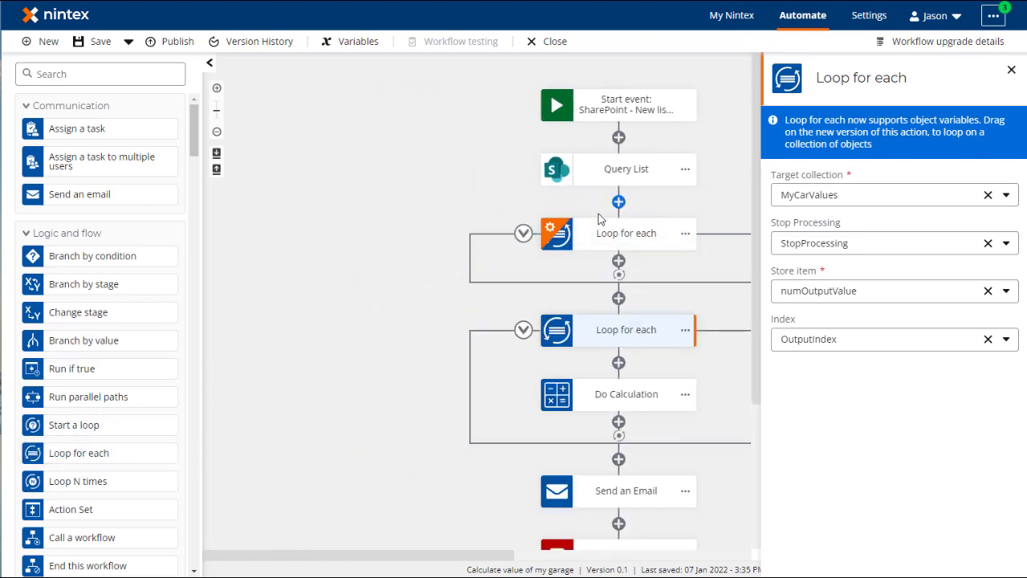
# - Set the new Loop for each action's target collection to Items from the SharePoint Online MyCarsObject variable
pyautogui.click(566, 239)
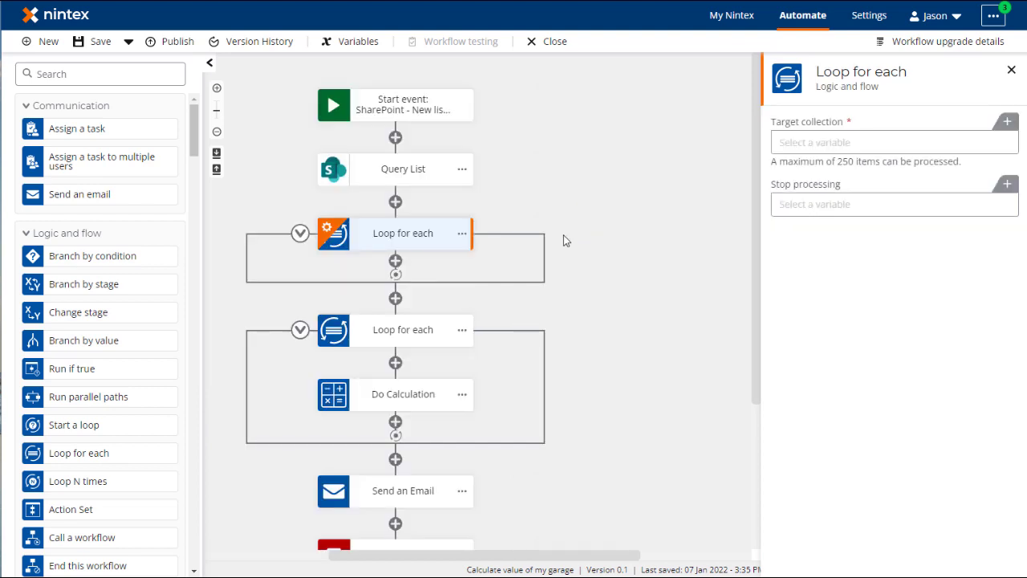
pyautogui.click(821, 145)
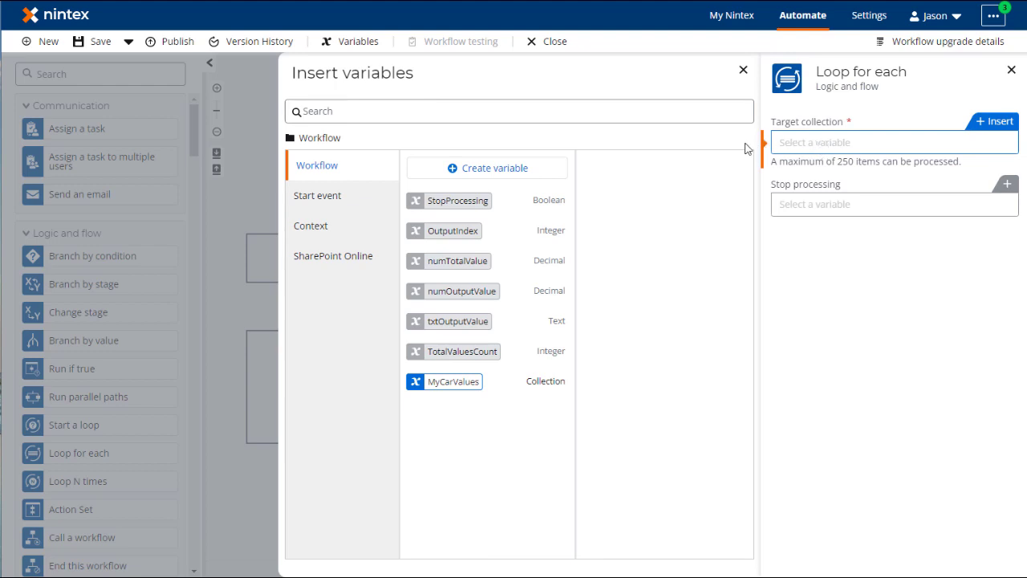
pyautogui.click(331, 259)
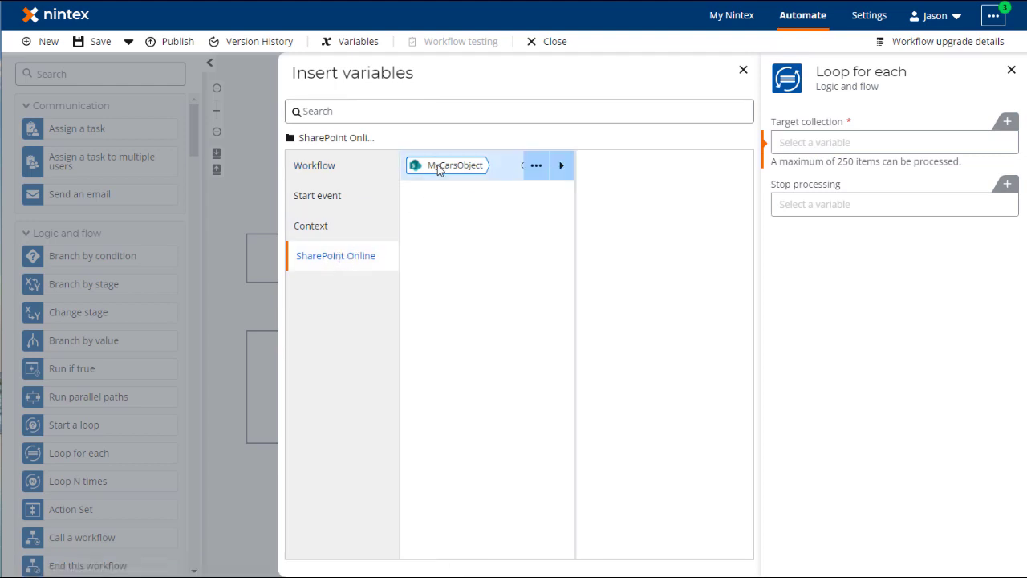
pyautogui.click(480, 166)
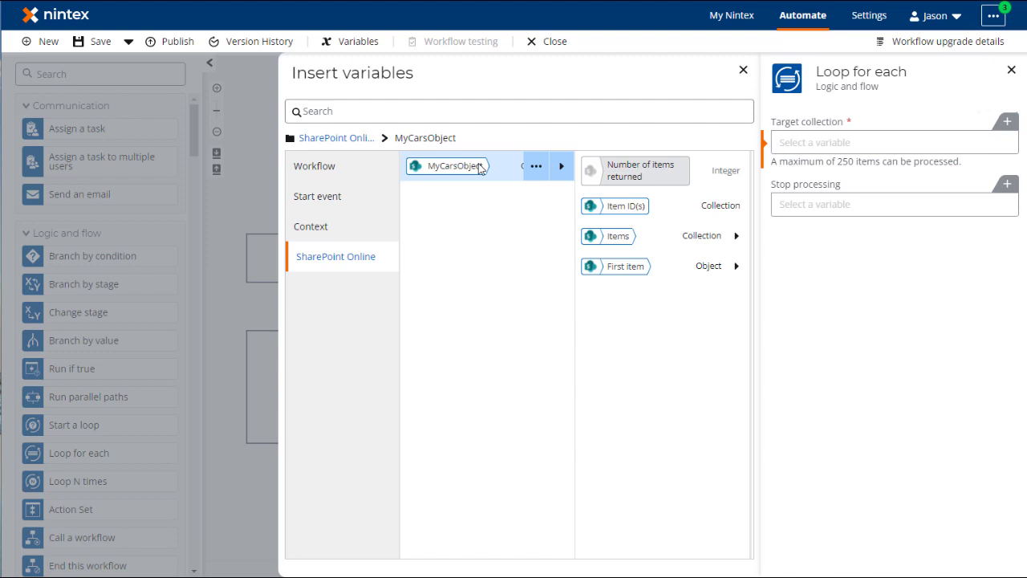
pyautogui.click(674, 237)
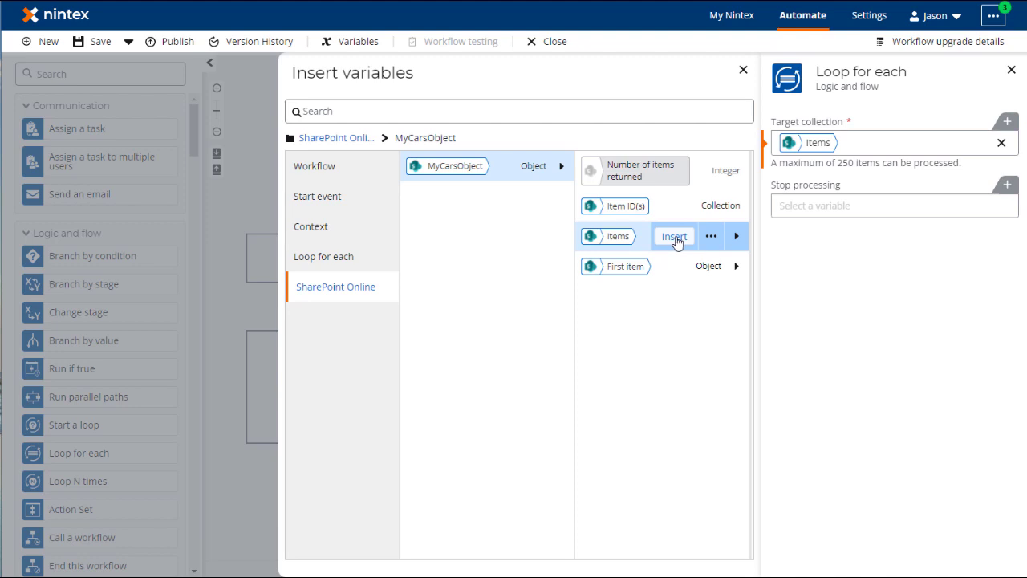
pyautogui.click(742, 72)
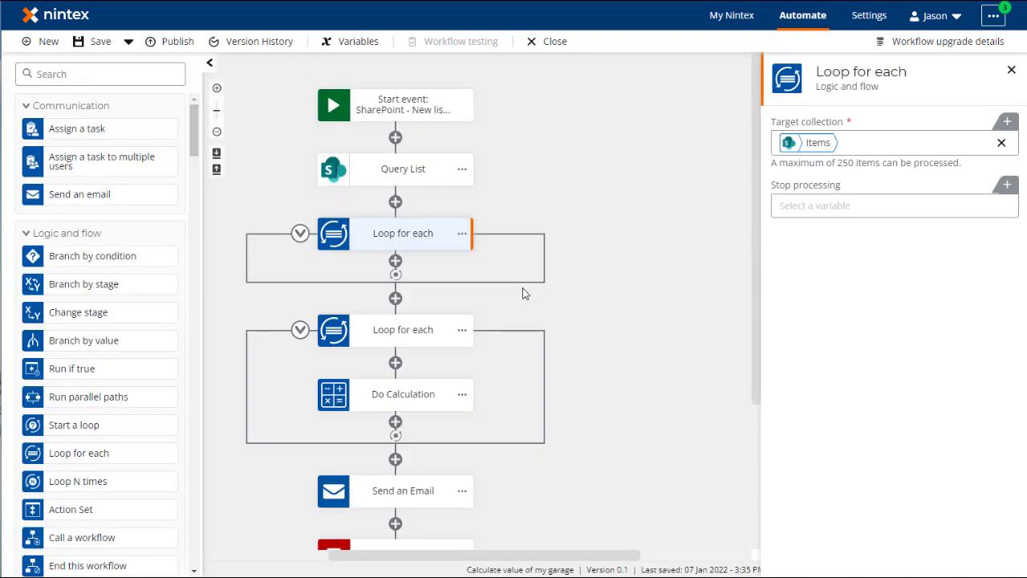
# - Move the Do Calculation action into the new Loop for each and delete the old, emptied loop
pyautogui.click(336, 398)
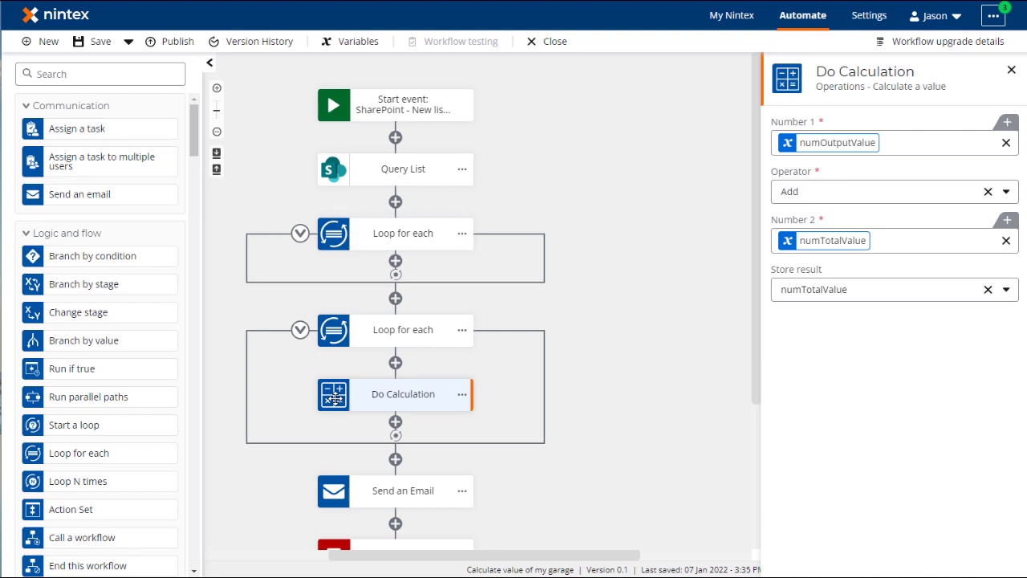
pyautogui.moveTo(335, 398); pyautogui.dragTo(390, 271)
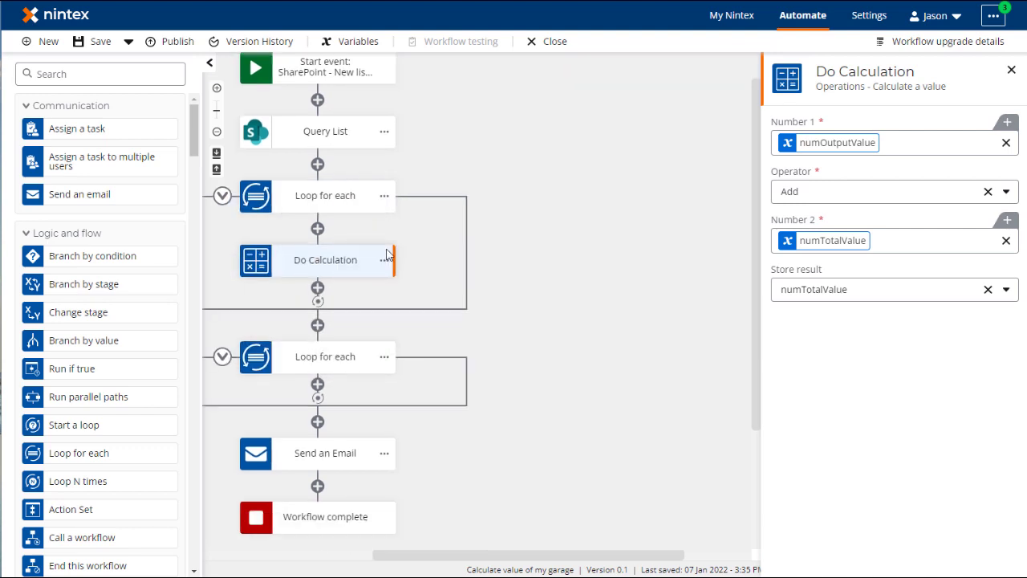
pyautogui.click(383, 359)
pyautogui.click(426, 440)
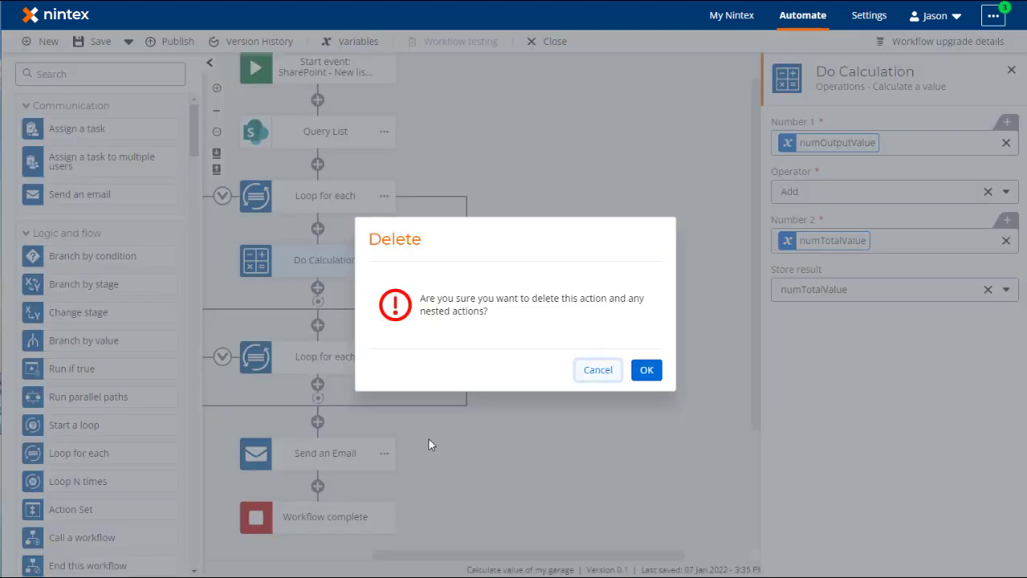
pyautogui.click(647, 371)
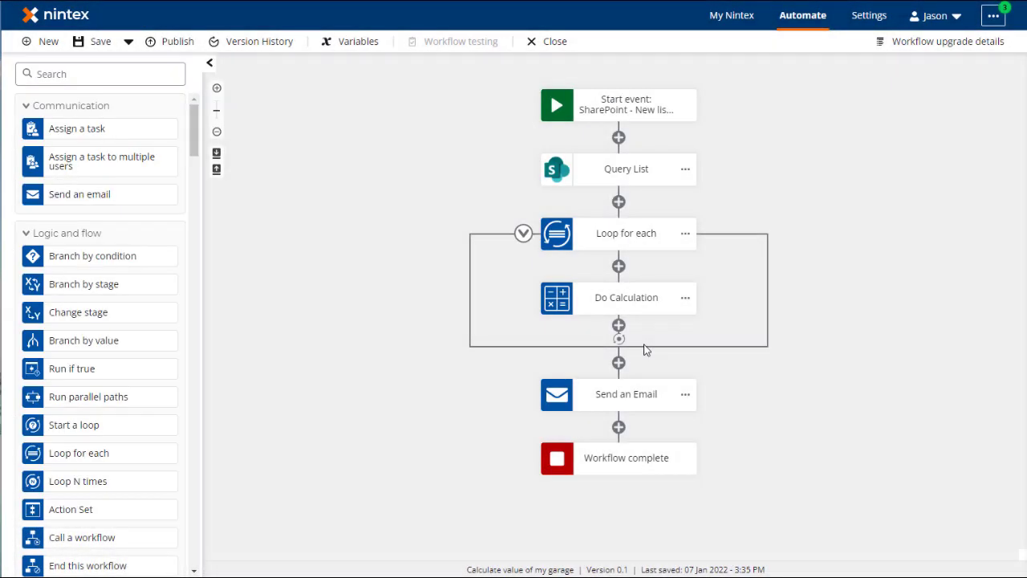
# - Replace Number 1 in the Do Calculation action with Value from the Loop for each action's Current item
pyautogui.click(560, 306)
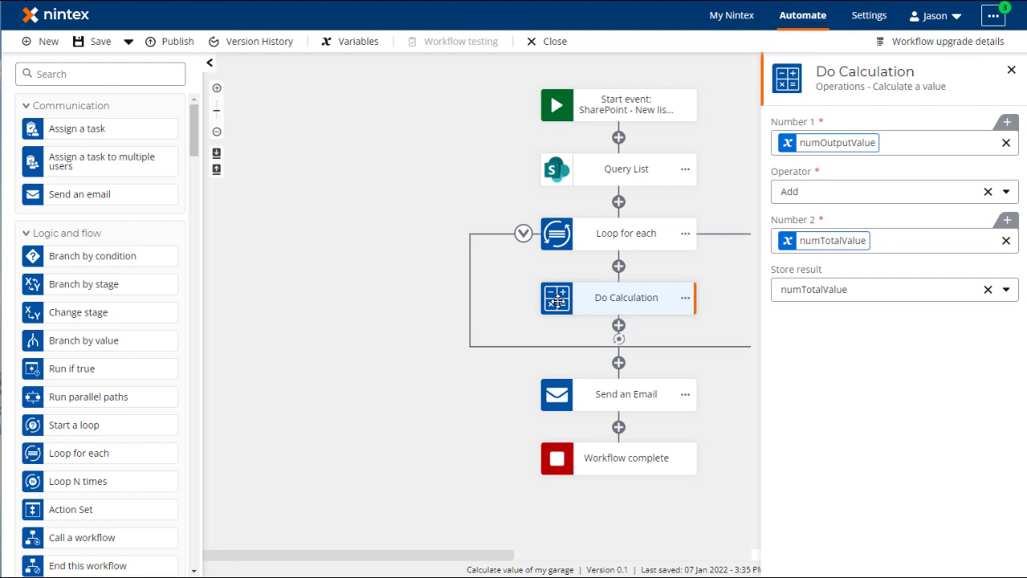
pyautogui.click(1006, 125)
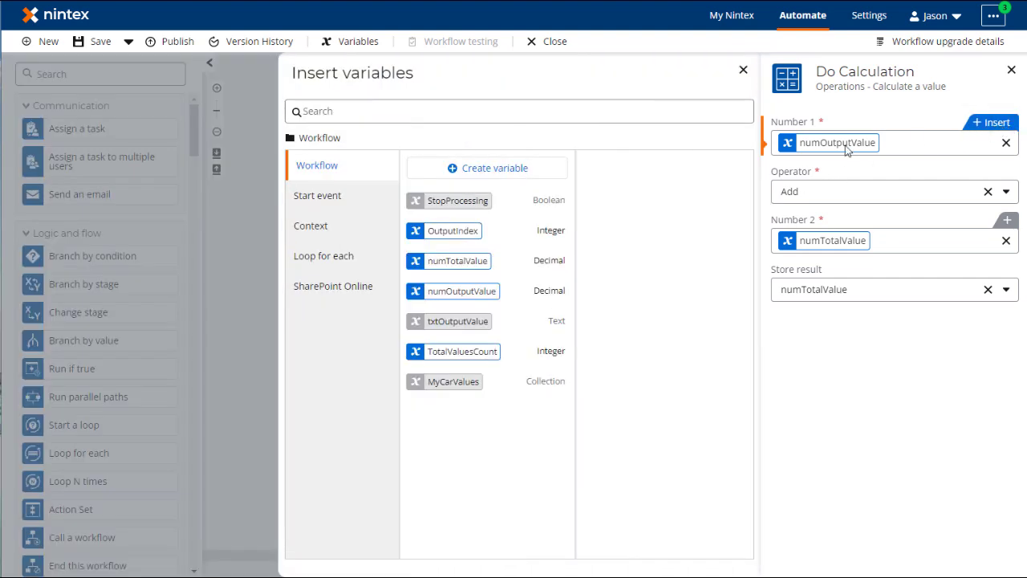
pyautogui.click(332, 260)
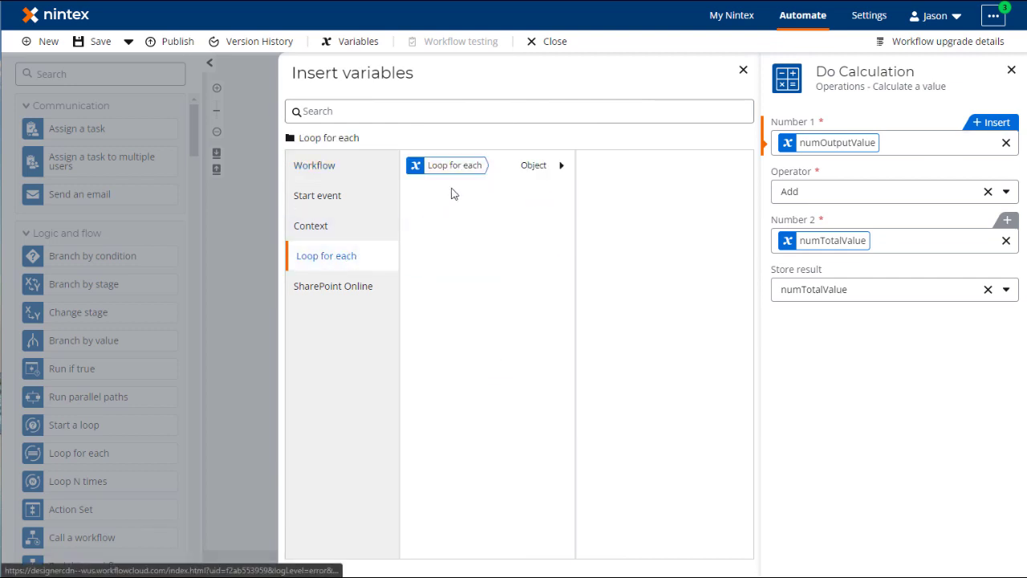
pyautogui.click(469, 169)
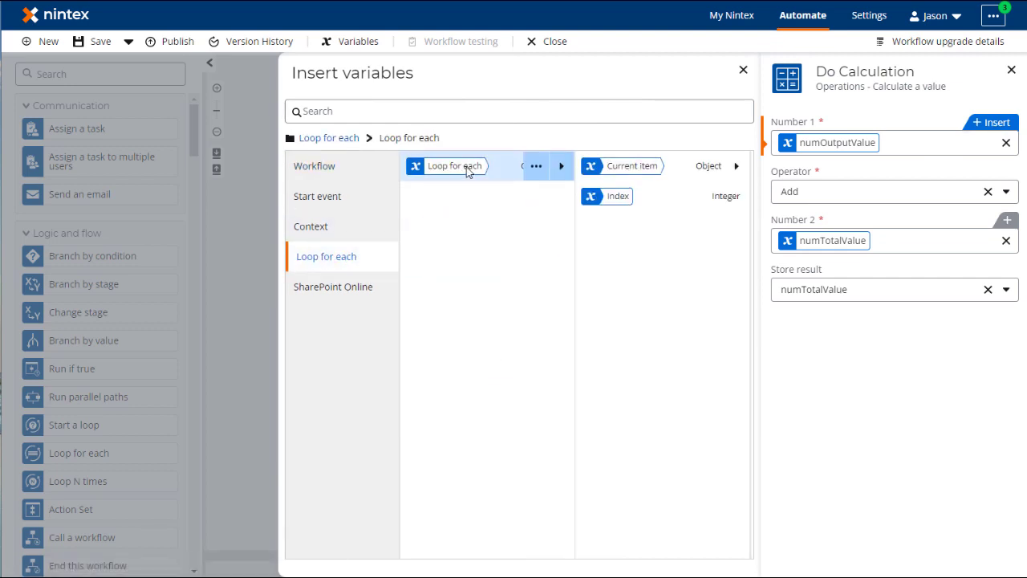
pyautogui.click(625, 167)
pyautogui.scroll(-5, 636, 303)
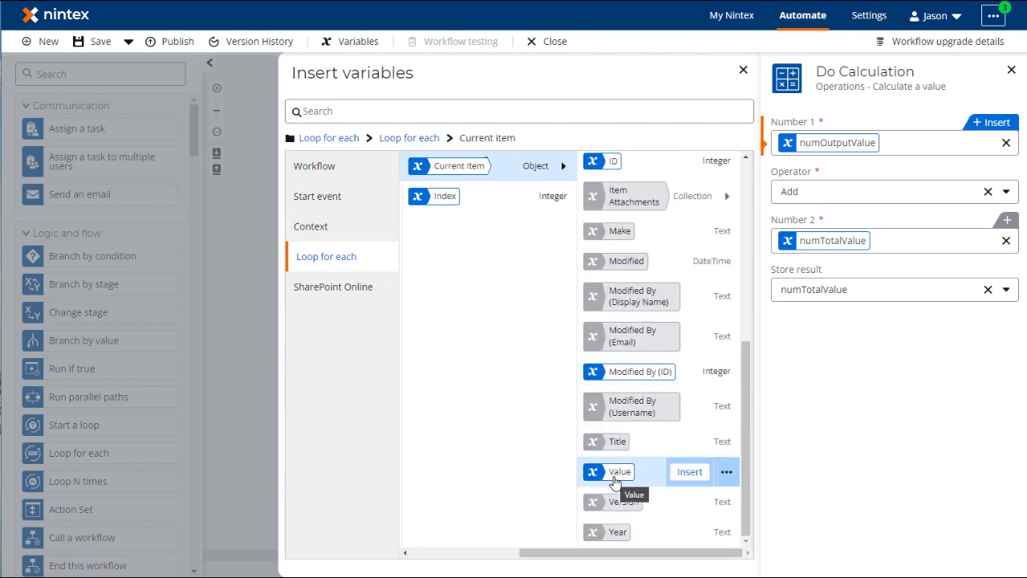
pyautogui.click(684, 478)
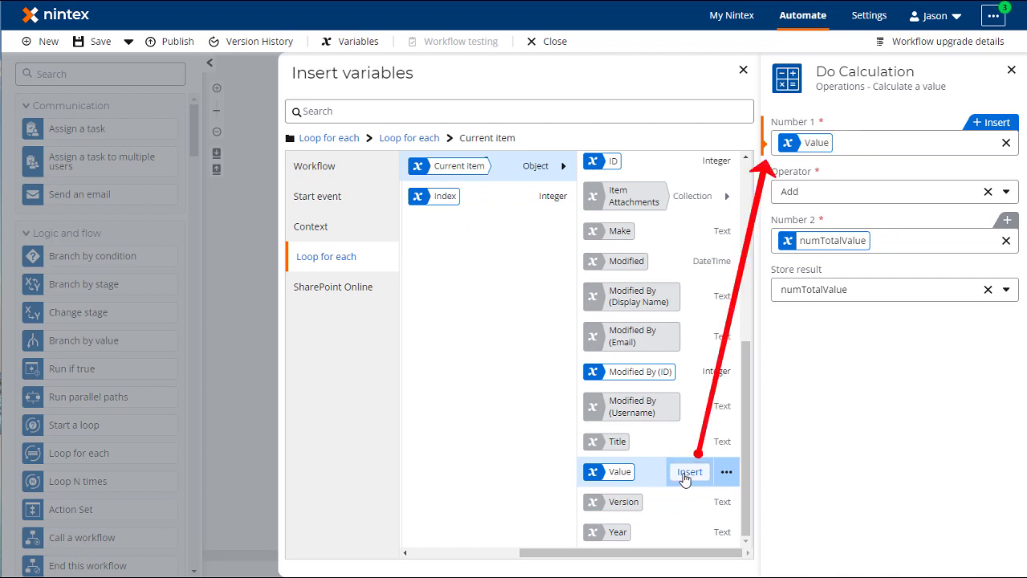